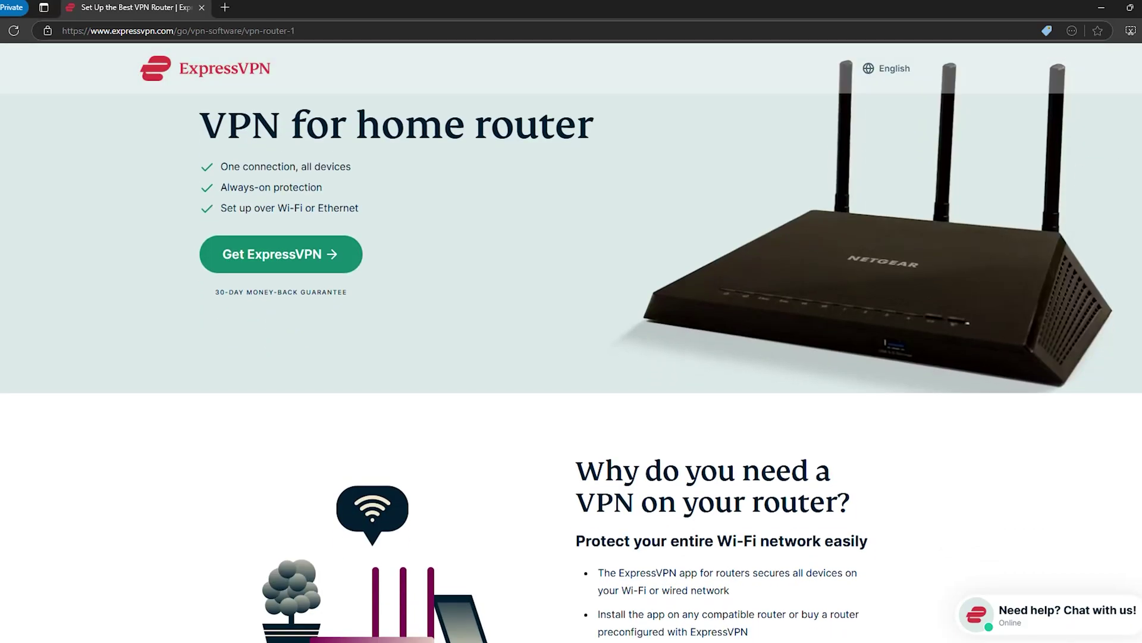
Scroll down the ExpressVPN home router page toward the Asus router setup guide
scroll(571, 357, "down", 6)
scroll(331, 516, "down", 2)
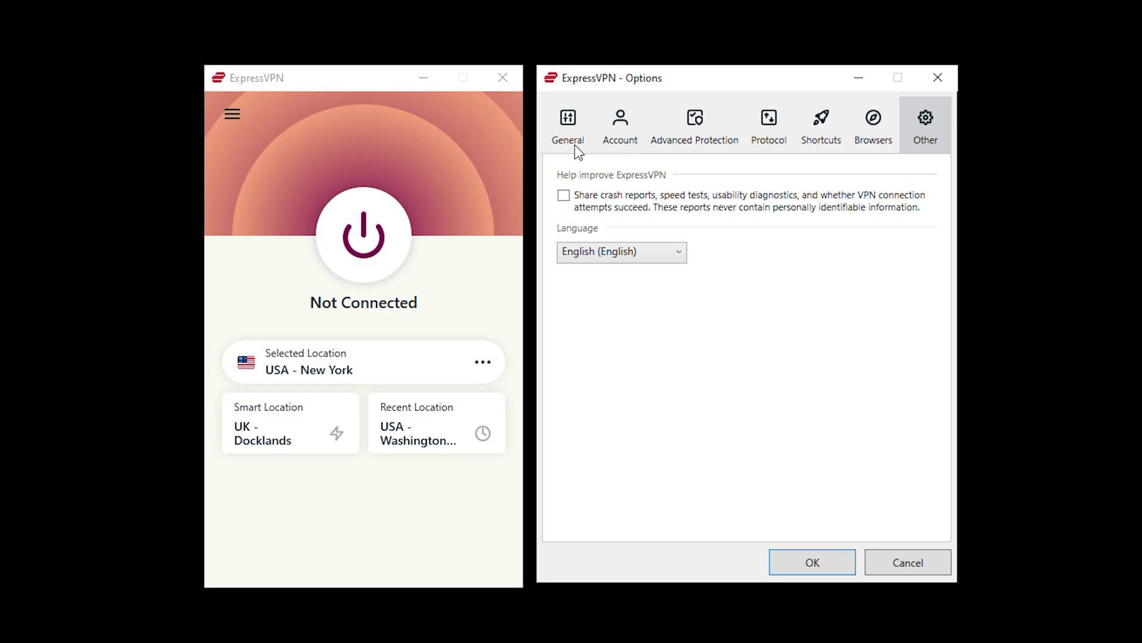
Look through the General, Account, Advanced Protection, Protocol, Shortcuts, Browsers and Other option tabs
left_click(571, 143)
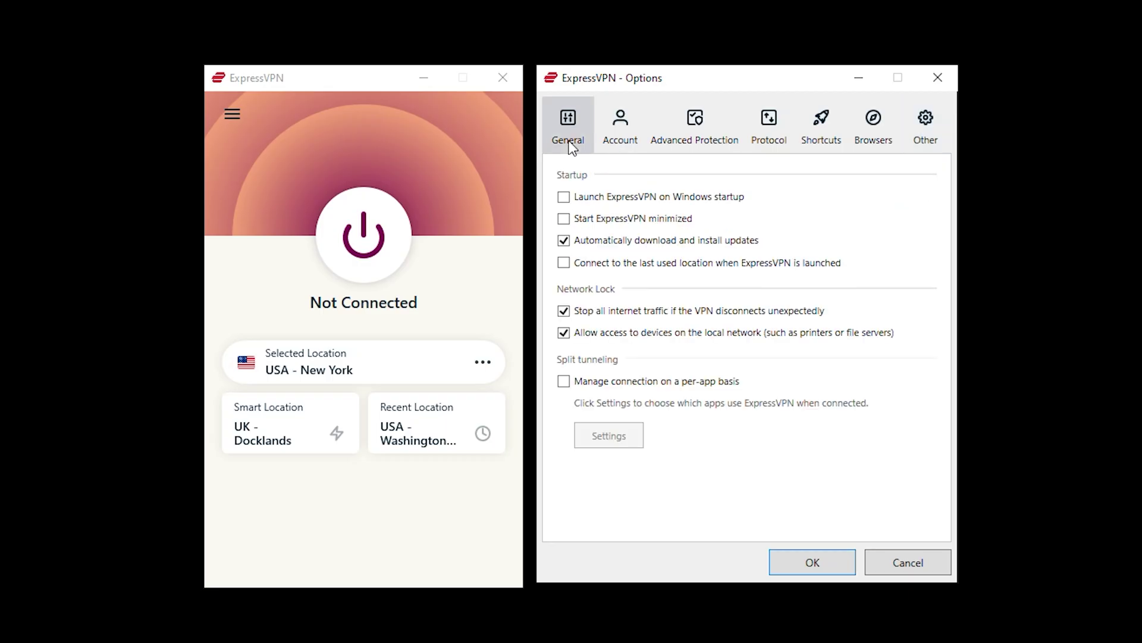
left_click(620, 128)
left_click(689, 141)
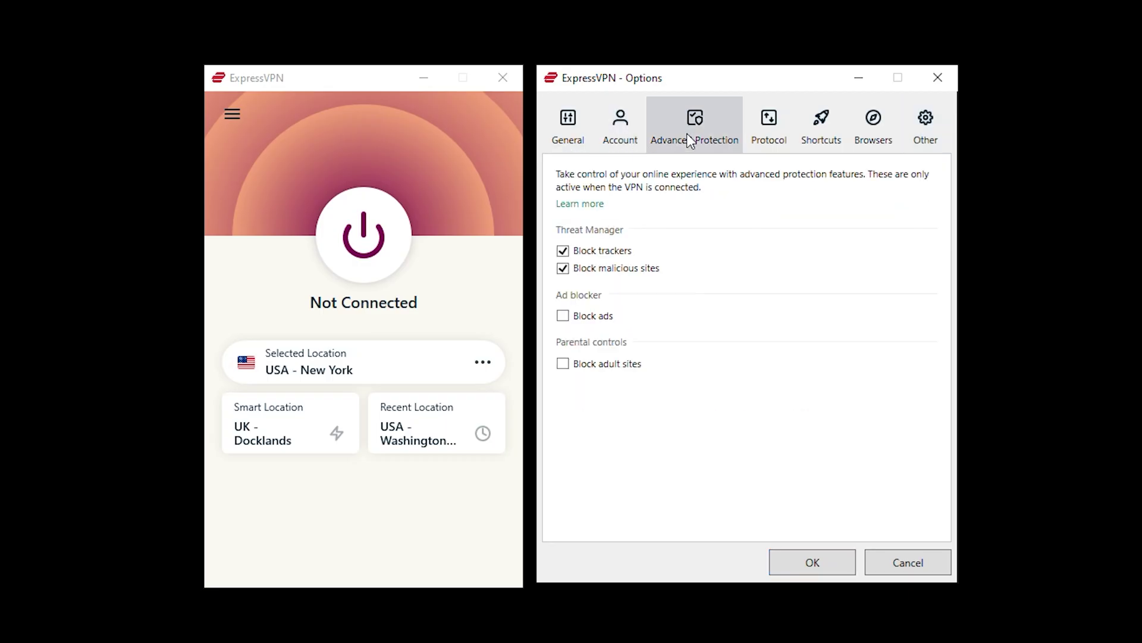
left_click(769, 142)
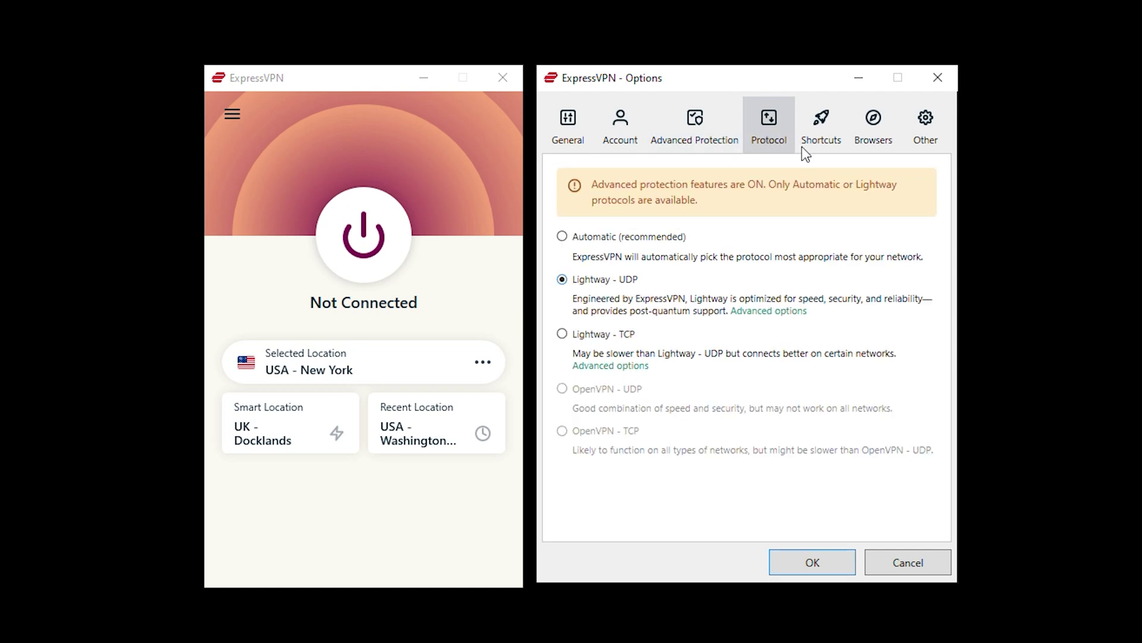
left_click(818, 143)
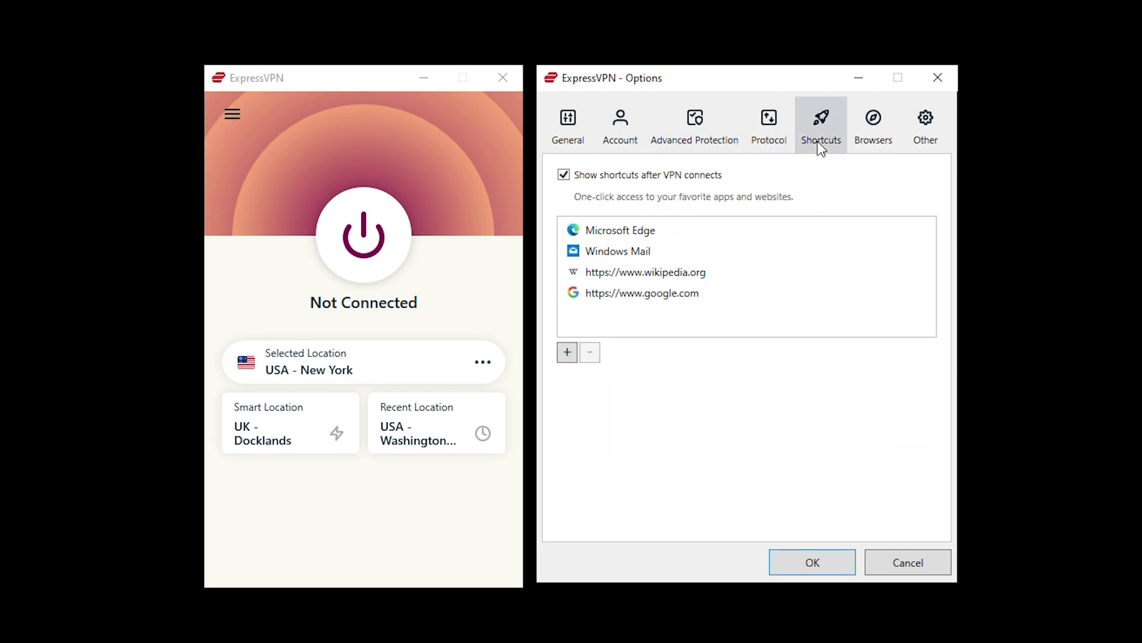
left_click(873, 140)
left_click(934, 143)
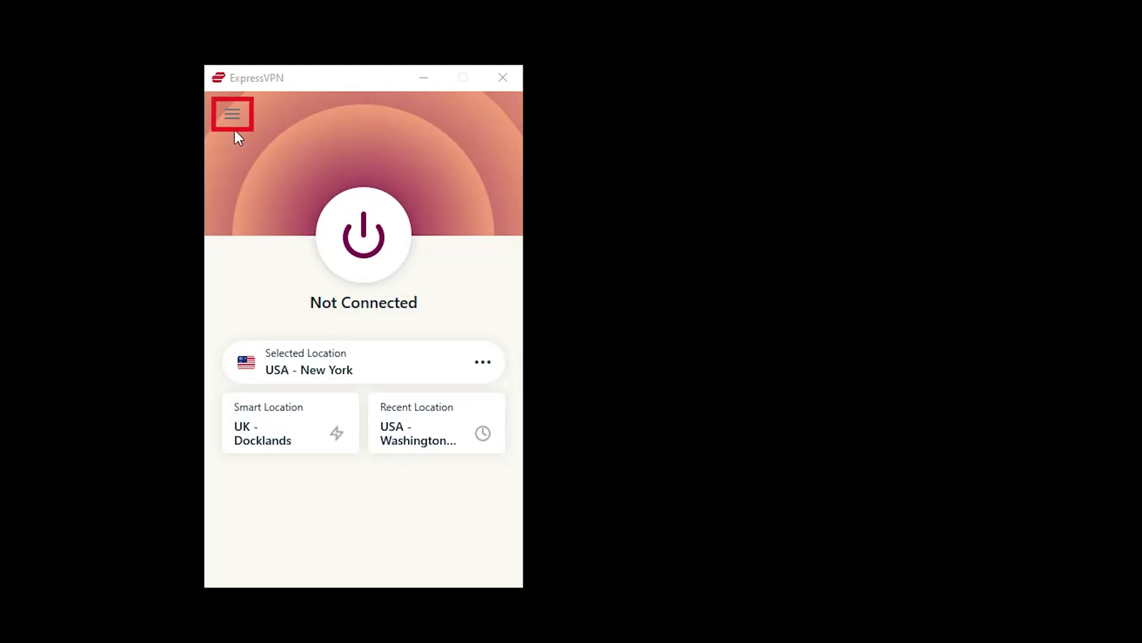
Reopen Options from the main menu and view the Protocol tab again
left_click(232, 116)
left_click(236, 173)
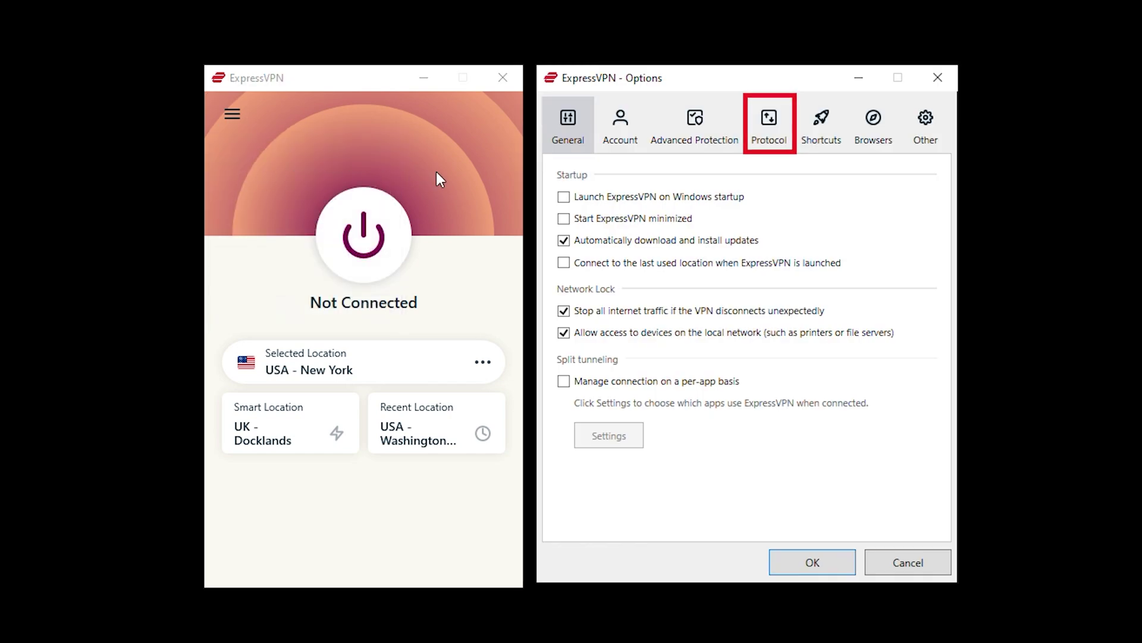
left_click(771, 126)
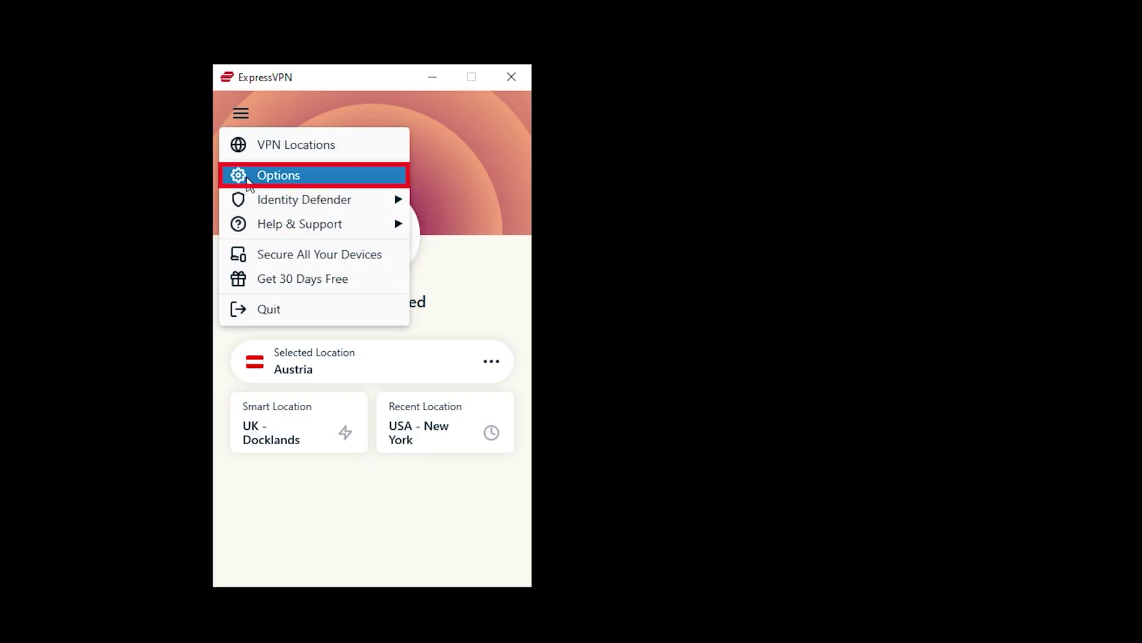
Enable per-app split tunneling with 'Do not allow selected apps' and exclude Google Chrome
left_click(246, 176)
left_click(572, 381)
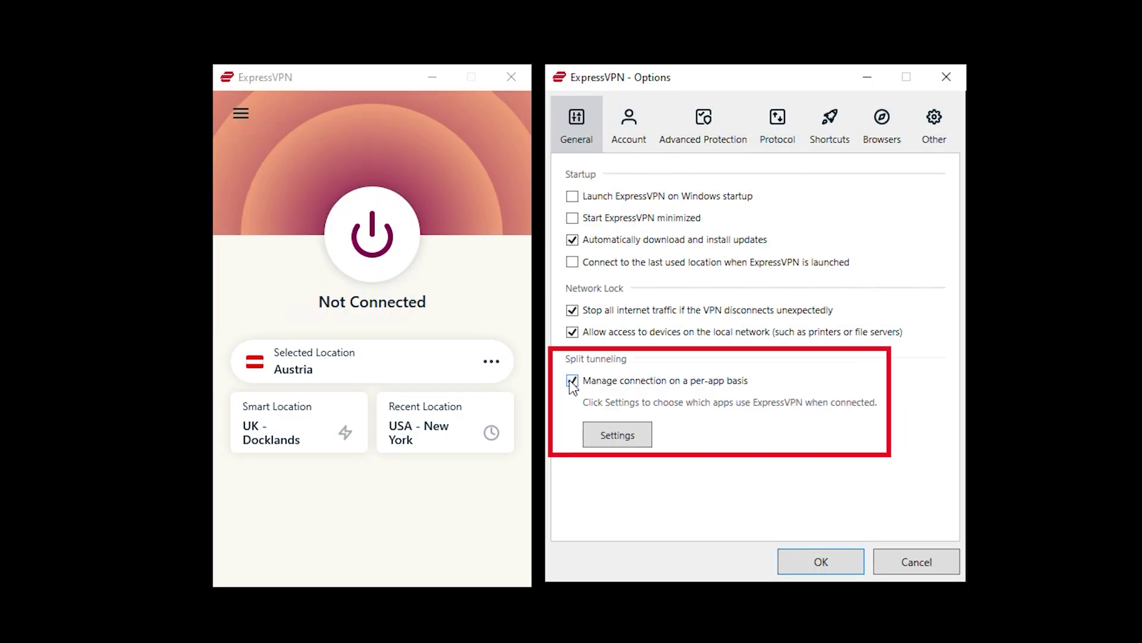
left_click(598, 438)
left_click(210, 338)
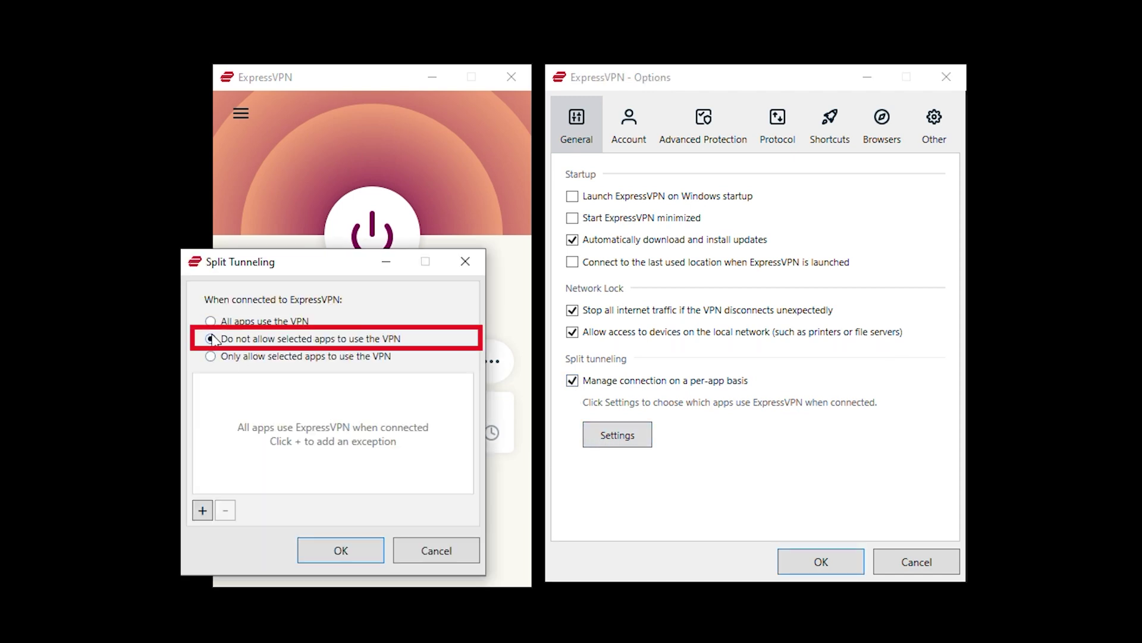
left_click(202, 510)
left_click(215, 289)
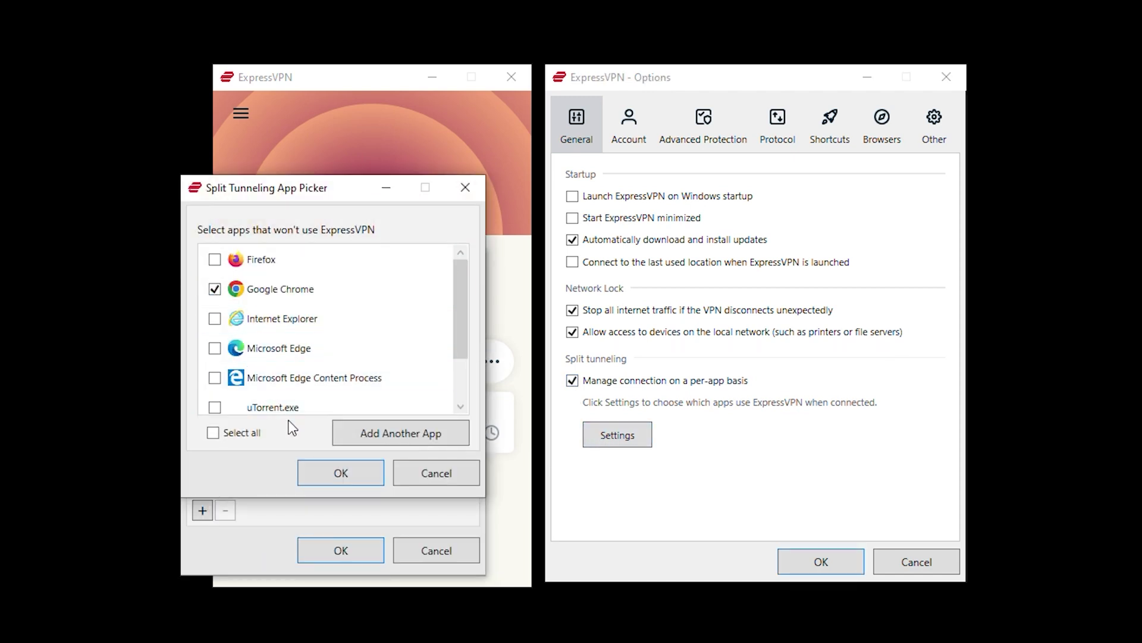
left_click(326, 475)
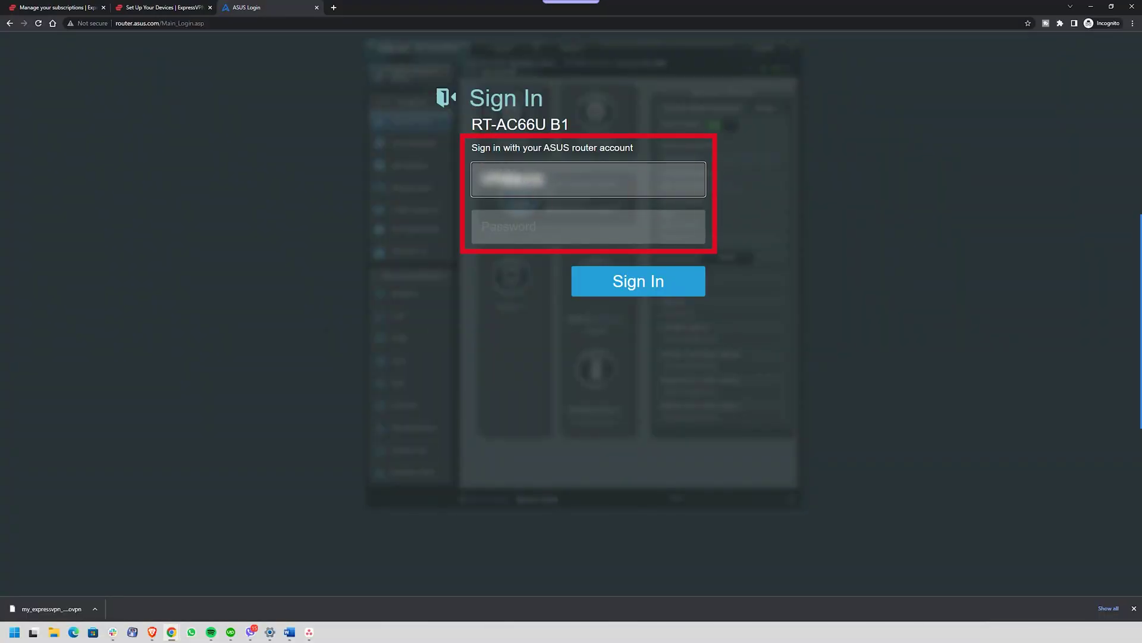
Sign in with the router password and go to Advanced Settings > VPN > VPN Client
left_click(515, 224)
type("a")
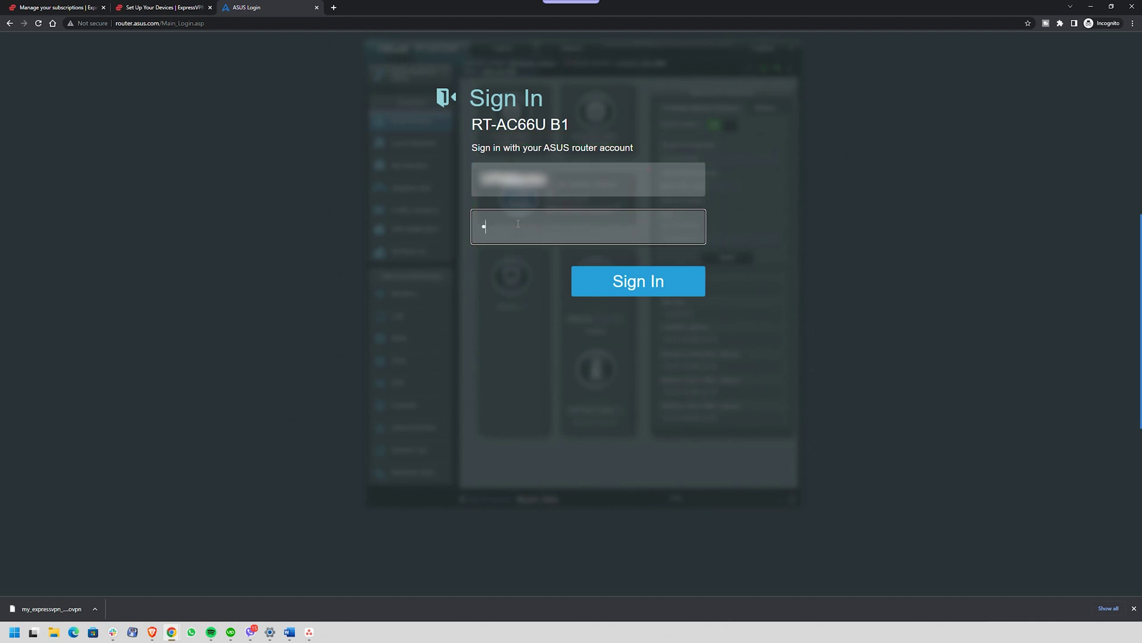
type("aaaaaaaa")
left_click(632, 283)
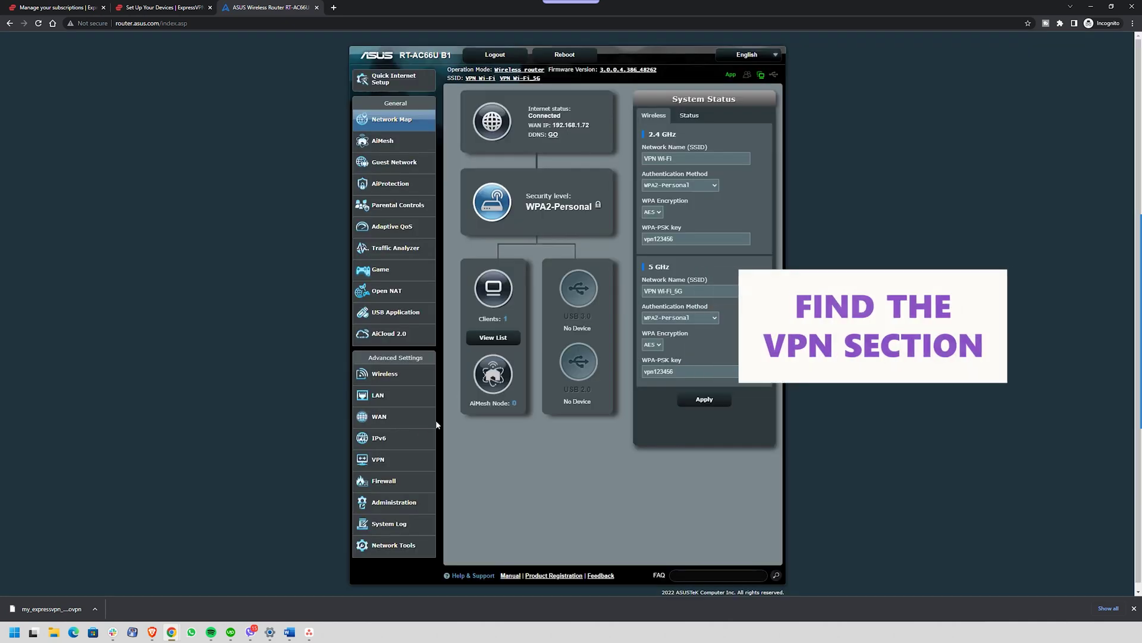
left_click(374, 460)
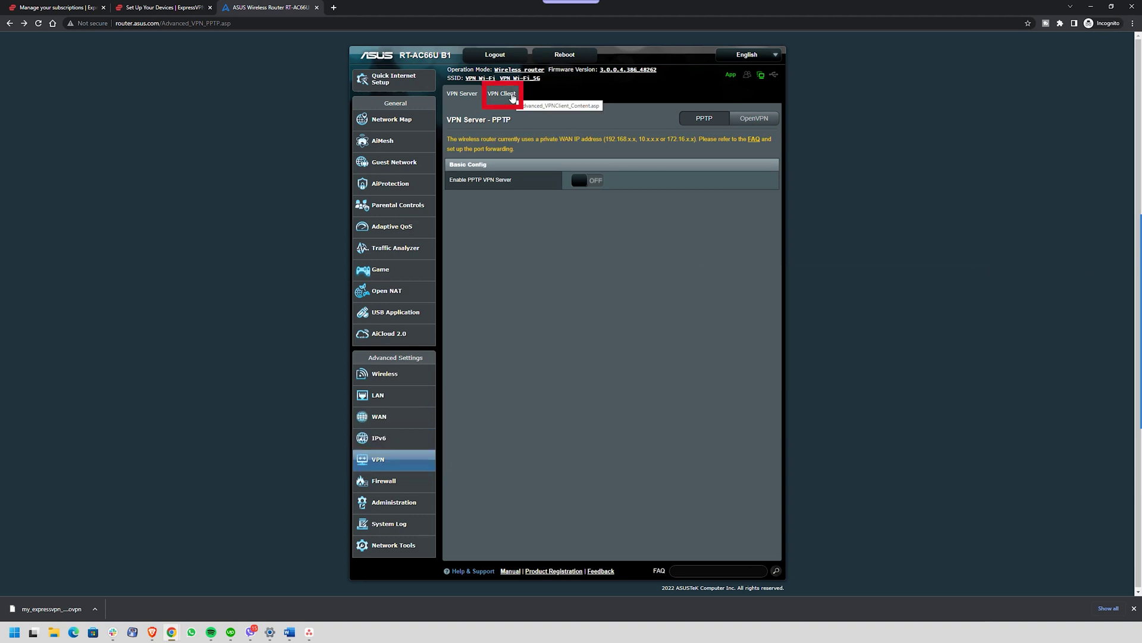
left_click(513, 97)
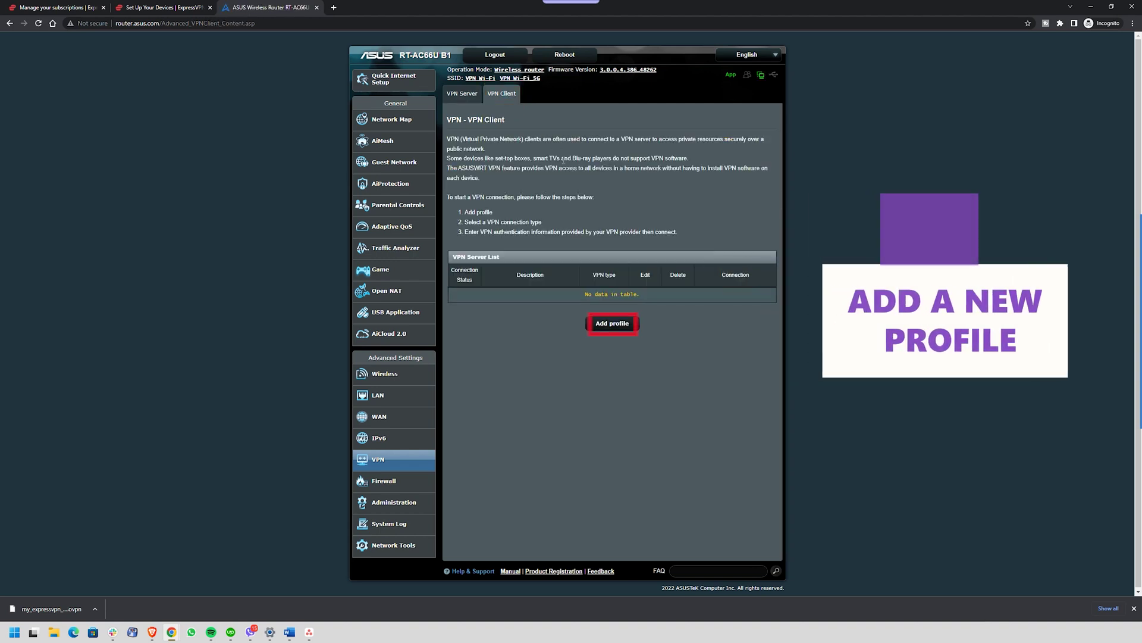
Add a new OpenVPN profile and fetch the USA - Dallas .ovpn configuration file
left_click(611, 327)
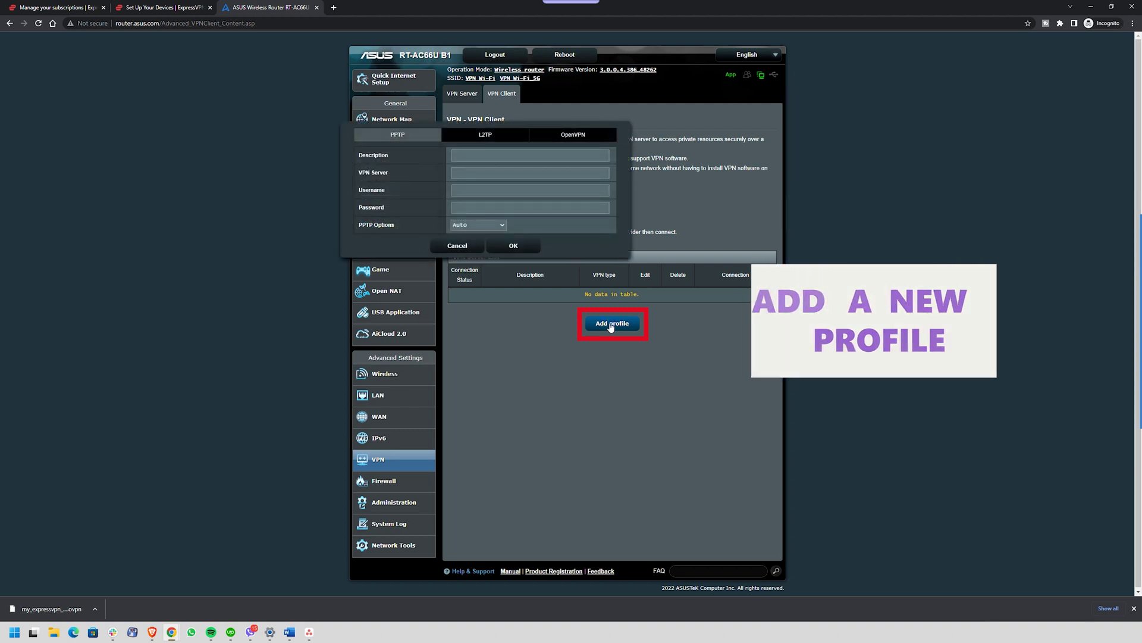
left_click(589, 137)
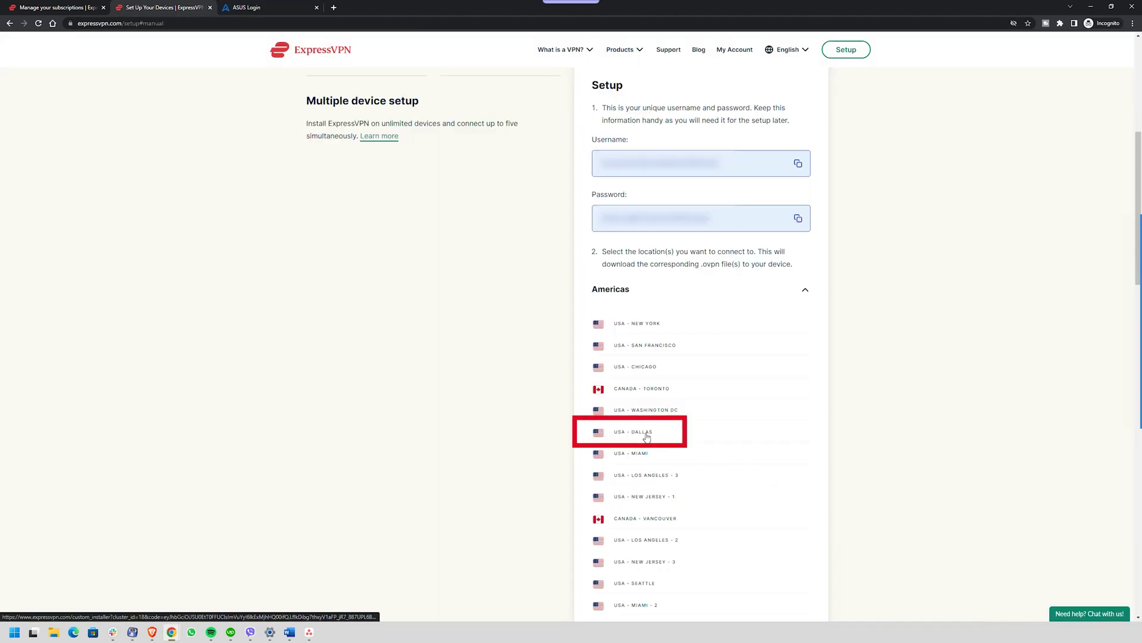
left_click(647, 438)
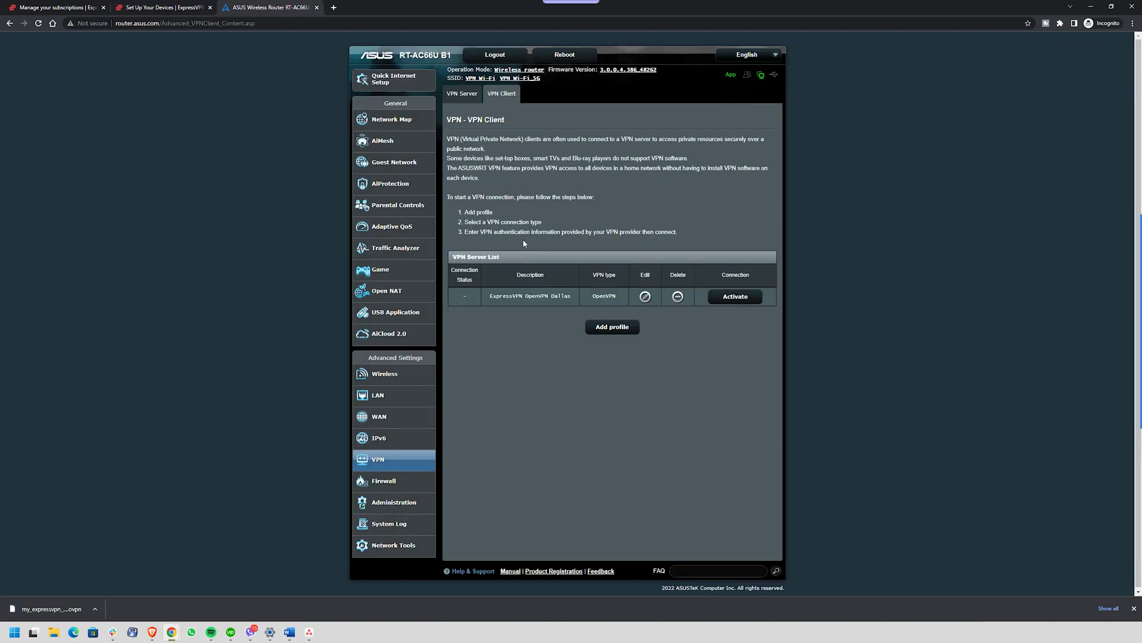
Activate the ExpressVPN OpenVPN Dallas profile from its Connection column
left_click(737, 298)
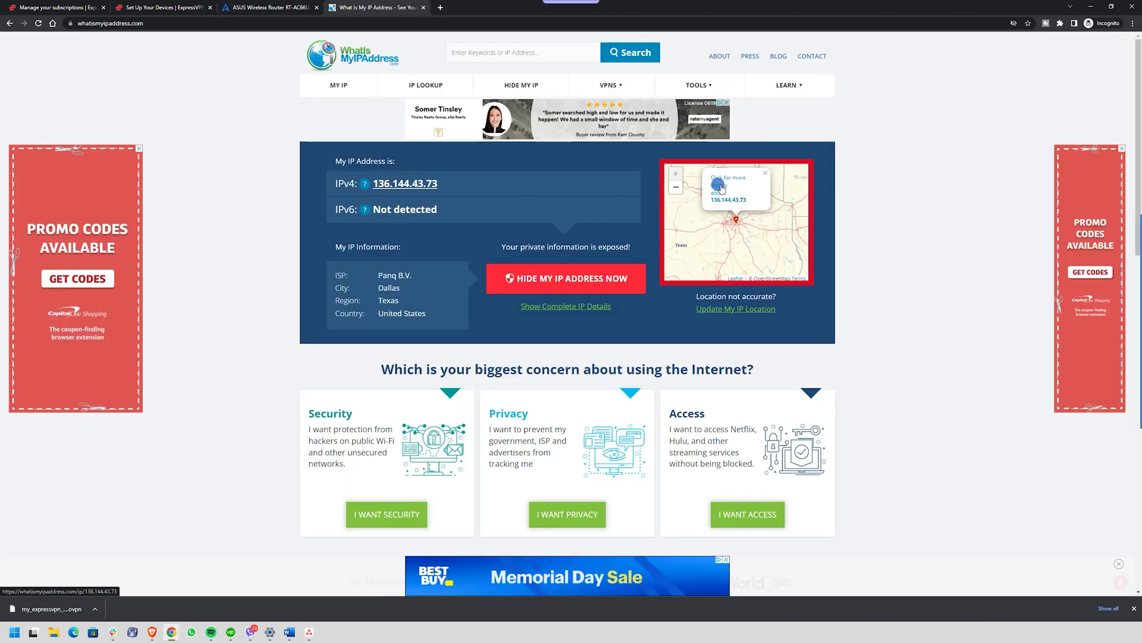
Open the full lookup details for IP 136.144.43.73 from the map popup
left_click(721, 186)
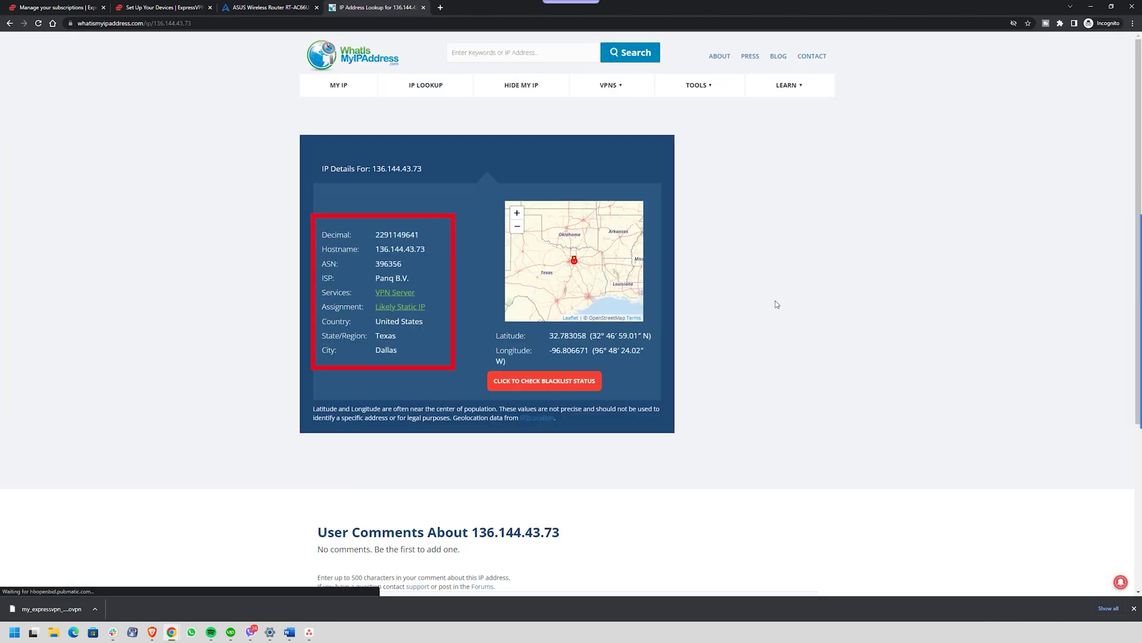